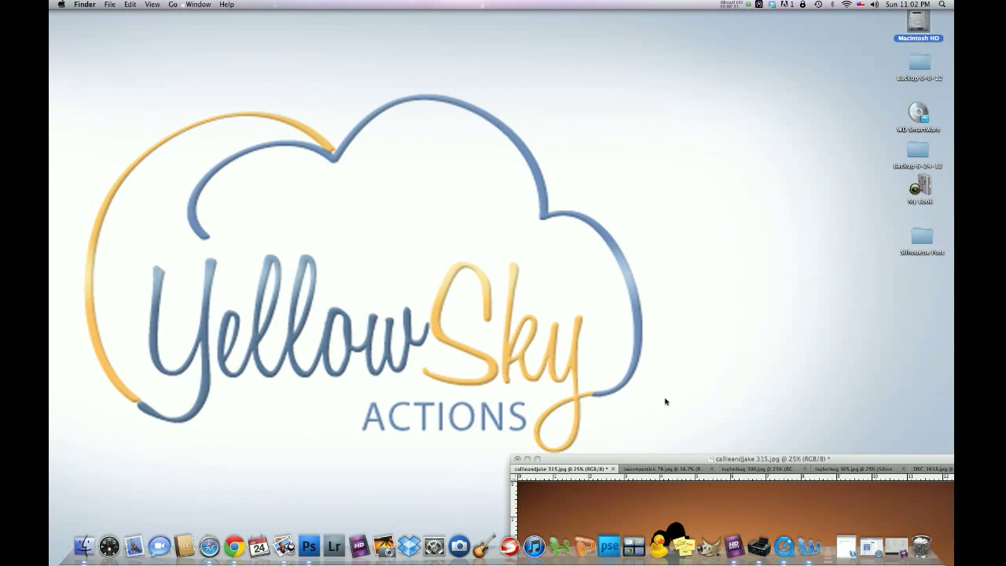
# Switch from Finder to Photoshop, where the sunset silhouette photo calliandjake 315.jpg is open.
pyautogui.click(737, 460)
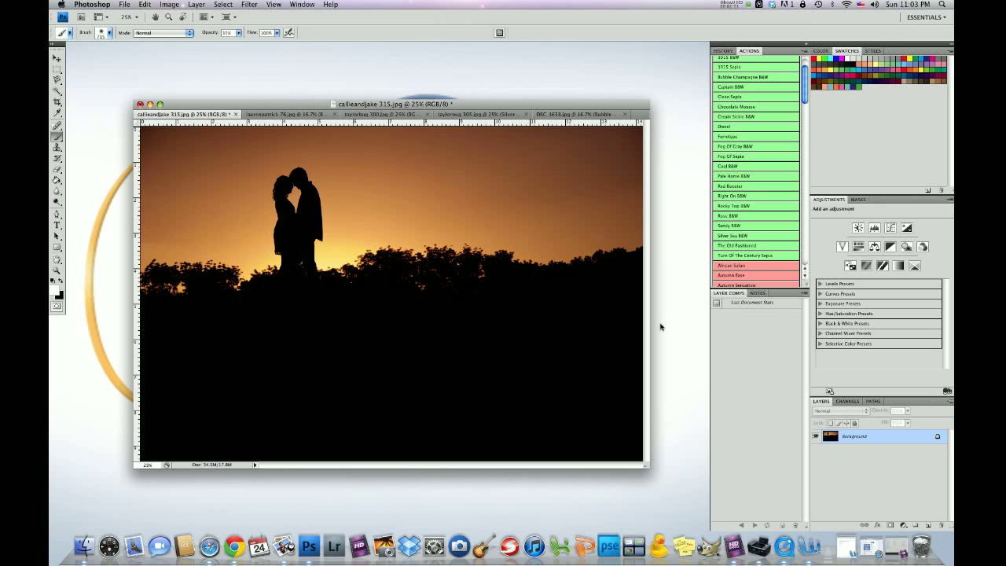
# Open the File menu for the sunset photo calliandjake 315.jpg.
pyautogui.click(126, 8)
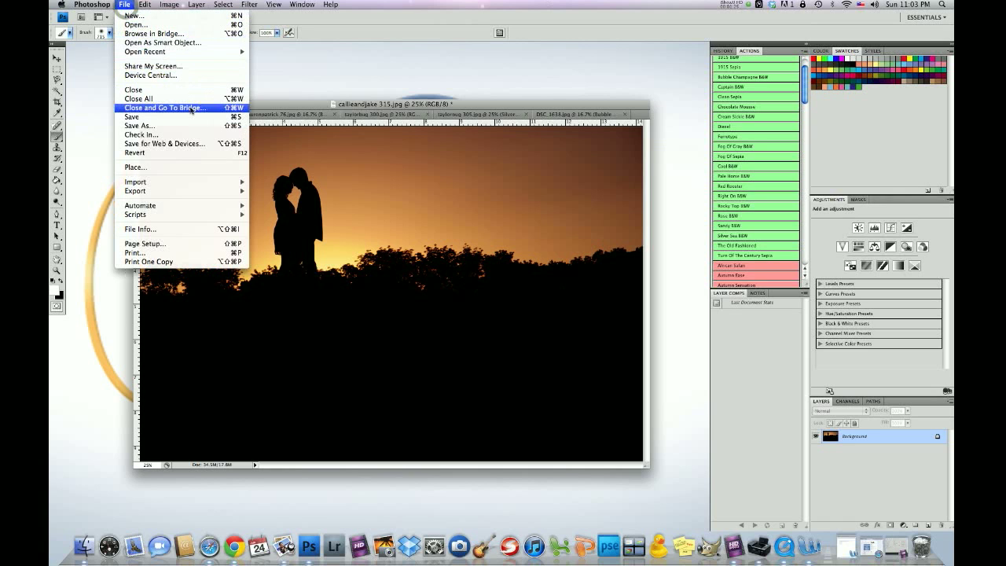
# Show calliandjake 315.jpg's File Info camera data (Nikon D3S, 1/8000 sec, f/5.6, ISO 1000, 85 mm) with the dialog moved aside.
pyautogui.click(167, 233)
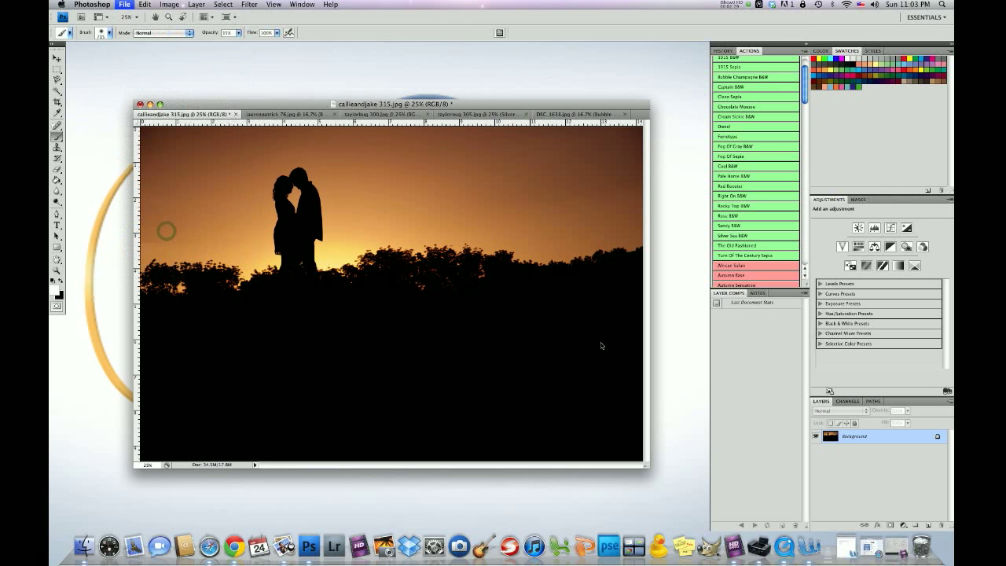
pyautogui.moveTo(471, 144); pyautogui.dragTo(600, 194)
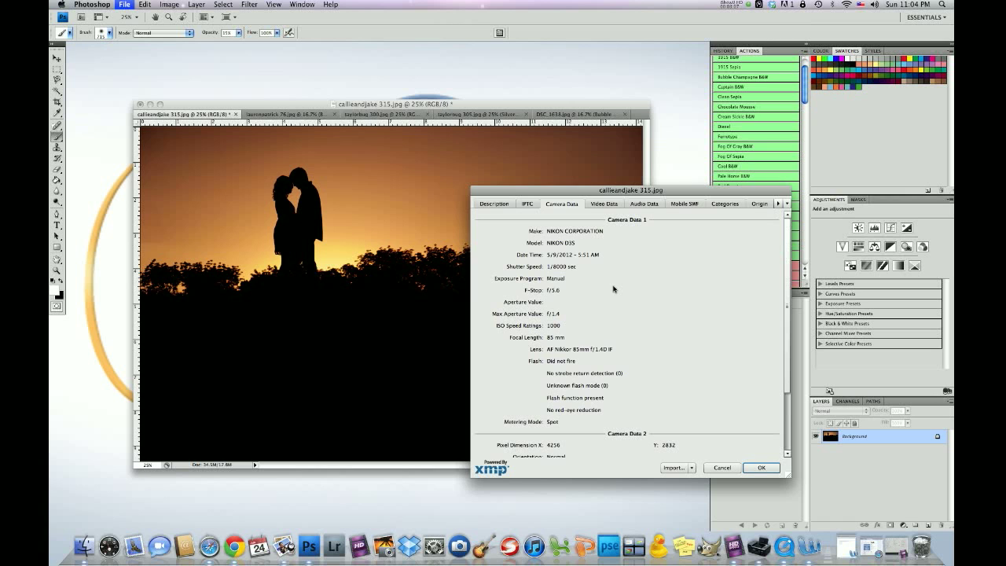
pyautogui.moveTo(540, 191); pyautogui.dragTo(734, 228)
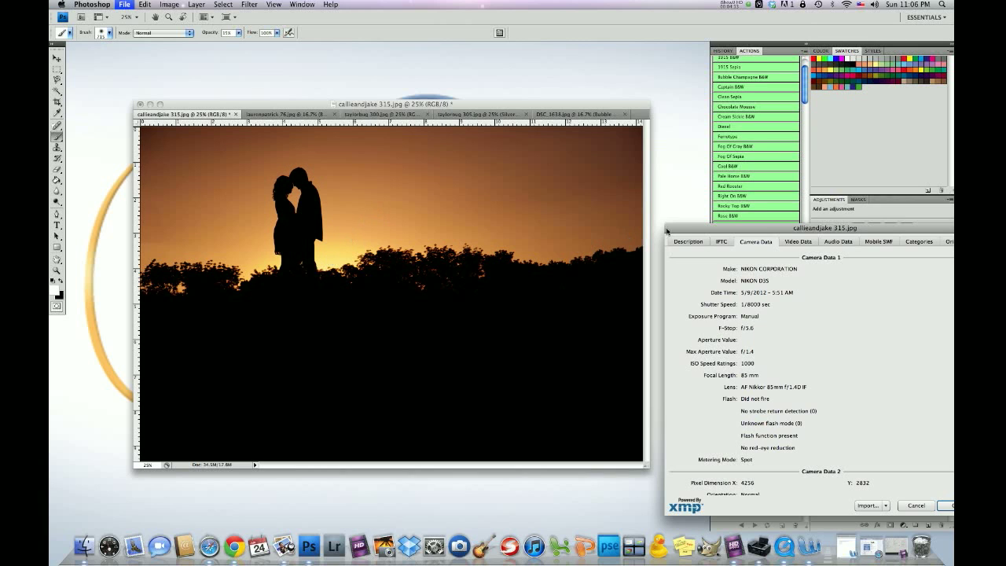
# Move the File Info dialog back to centre and cancel it without changes.
pyautogui.moveTo(732, 232); pyautogui.dragTo(439, 179)
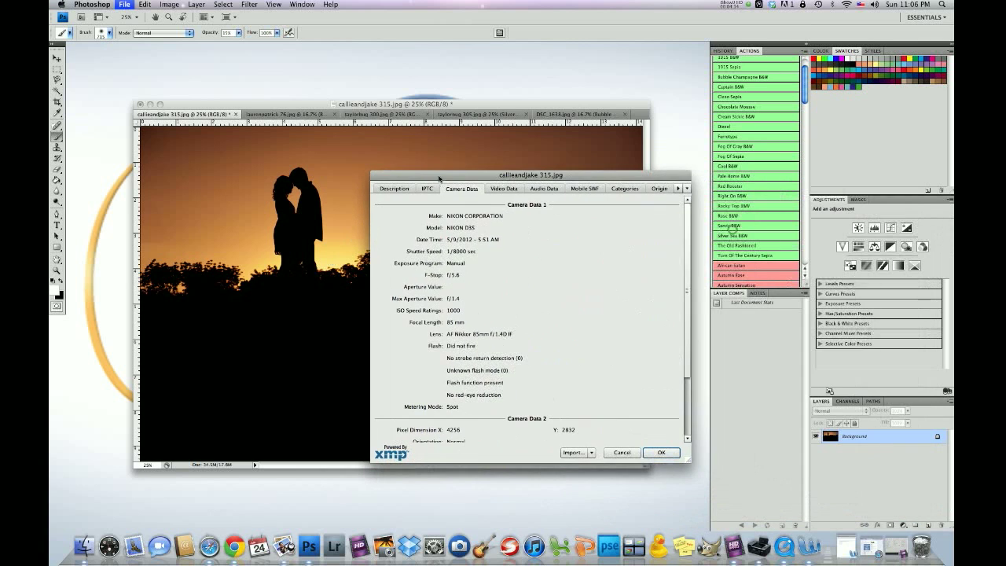
pyautogui.click(622, 452)
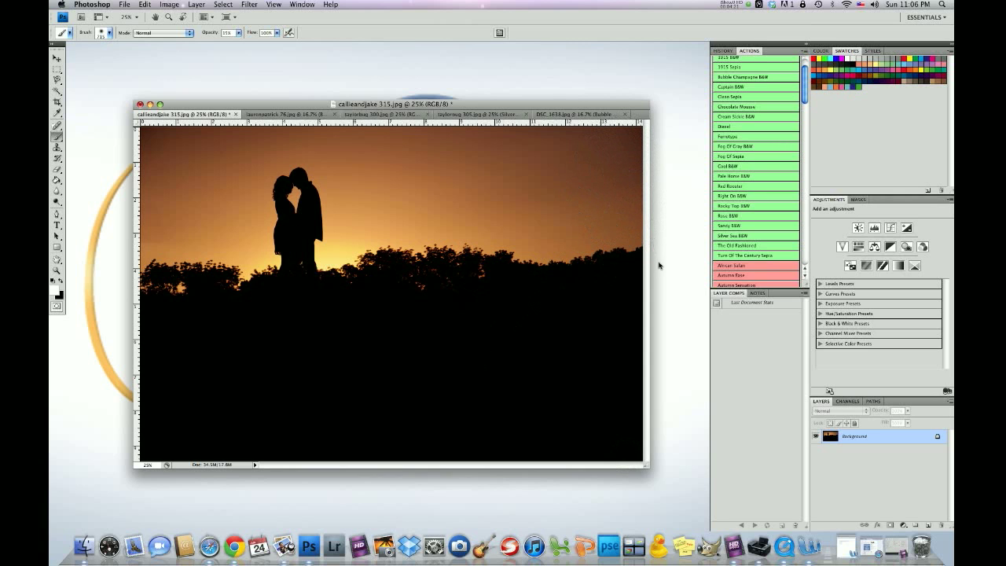
# Run Autumn Ease on the sunset photo, drop Autumn Sharp to 32% opacity, and collapse the group.
pyautogui.moveTo(805, 92); pyautogui.dragTo(788, 196)
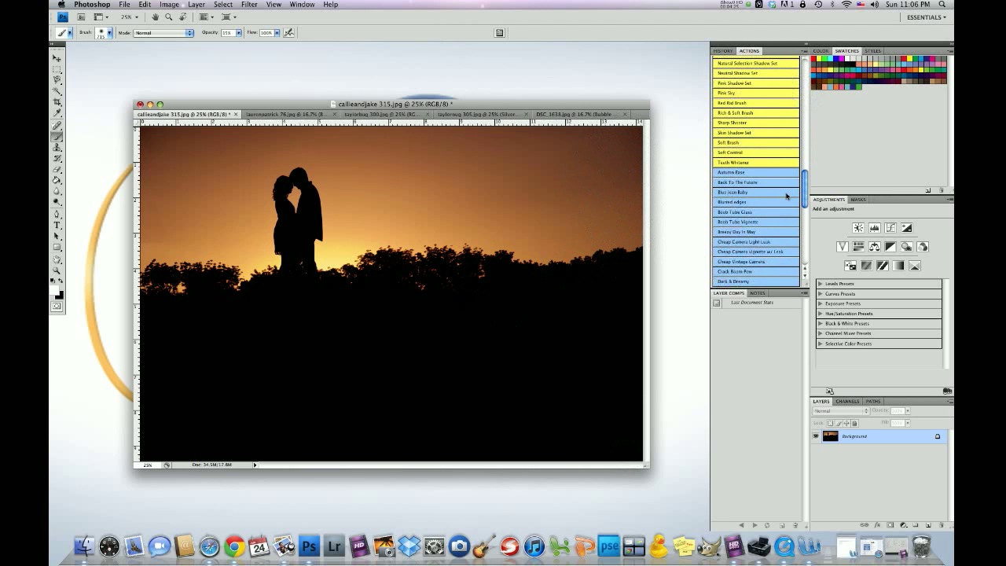
pyautogui.click(751, 172)
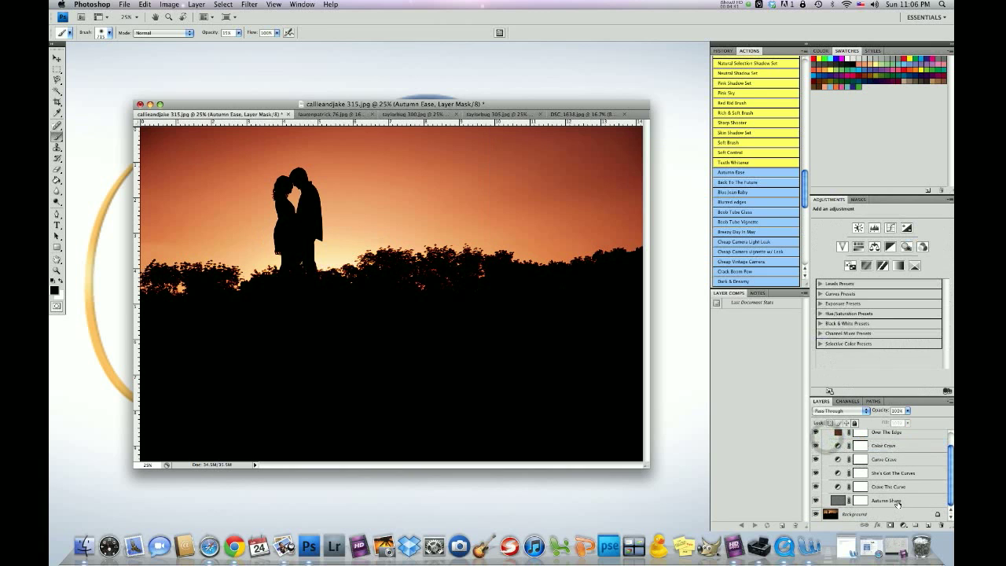
pyautogui.click(888, 500)
pyautogui.click(908, 410)
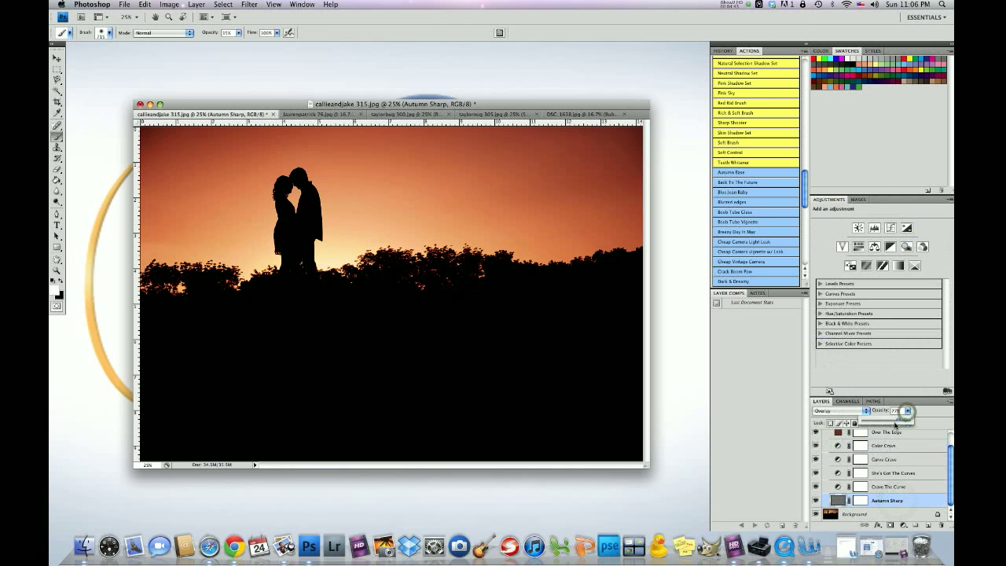
pyautogui.moveTo(906, 421); pyautogui.dragTo(873, 425)
pyautogui.click(825, 437)
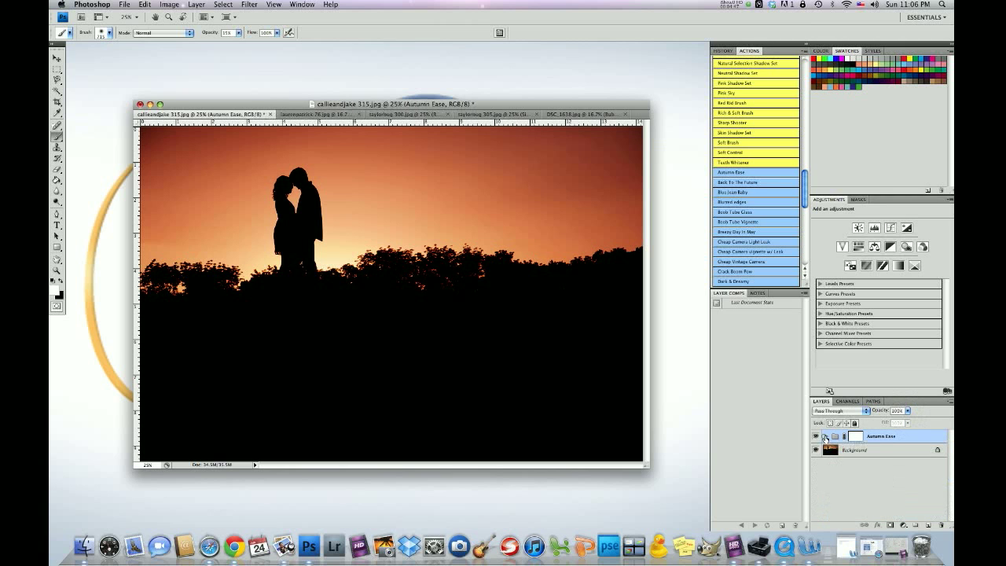
pyautogui.scroll(5, 727, 175)
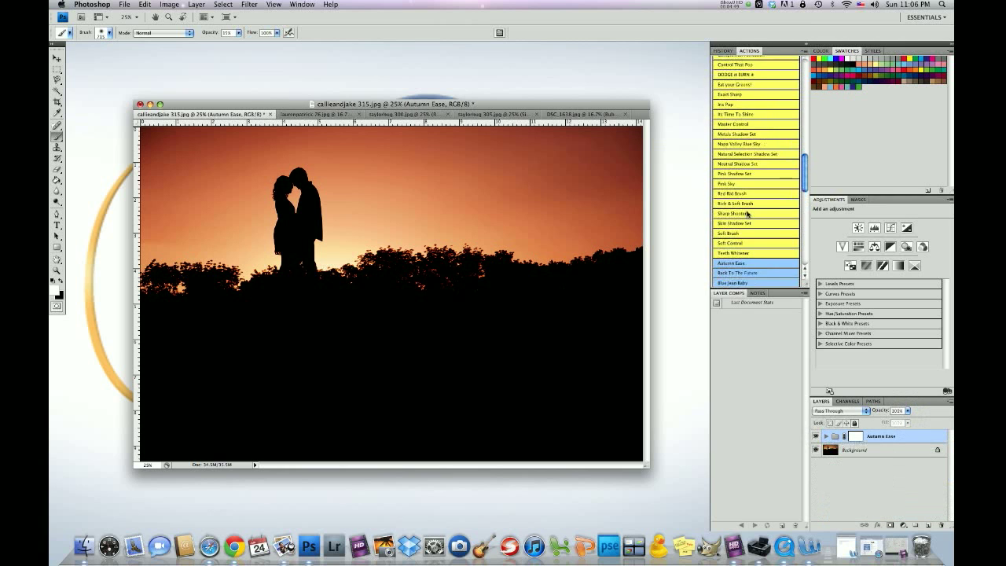
pyautogui.scroll(5, 747, 212)
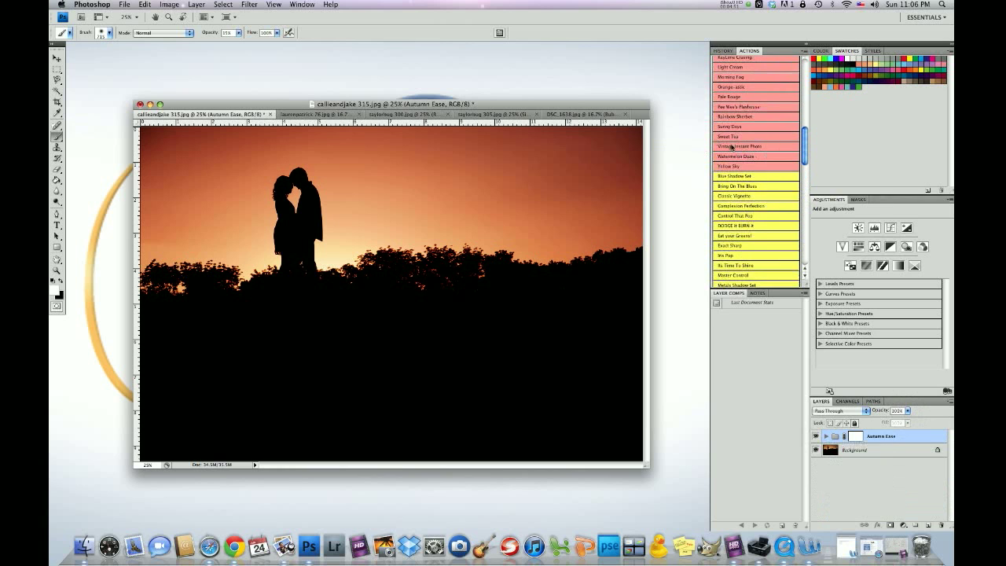
pyautogui.click(721, 87)
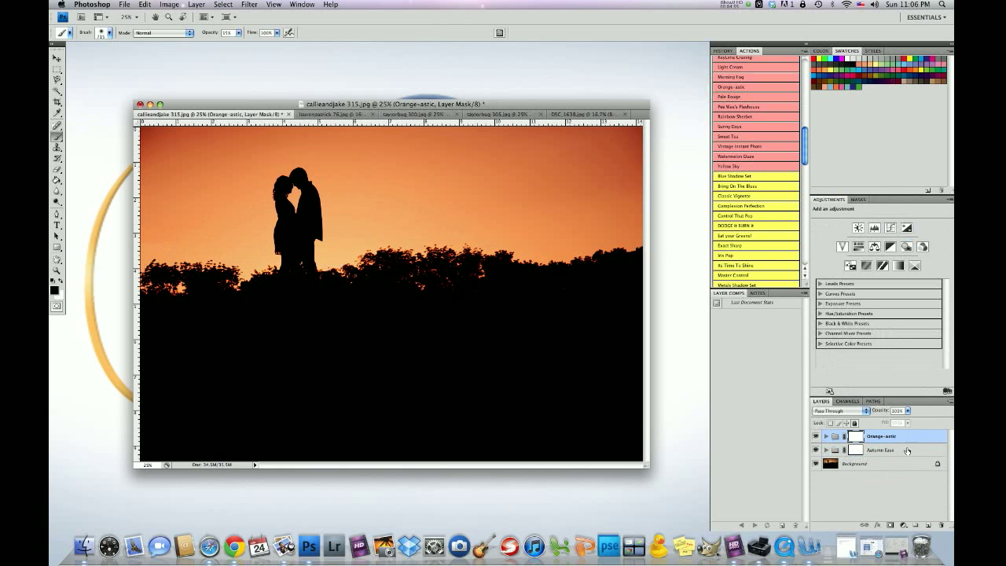
pyautogui.moveTo(906, 410); pyautogui.dragTo(877, 424)
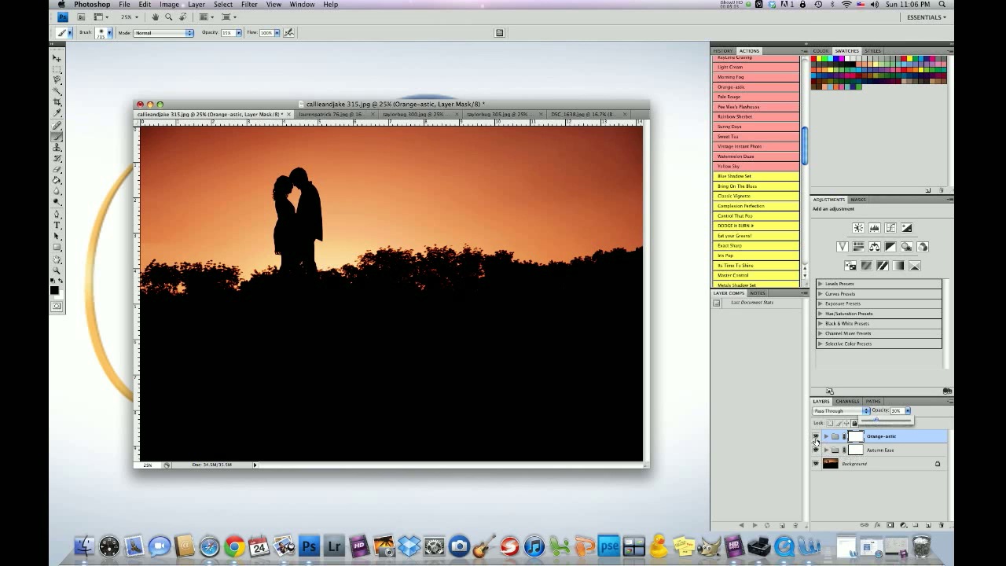
pyautogui.click(815, 436)
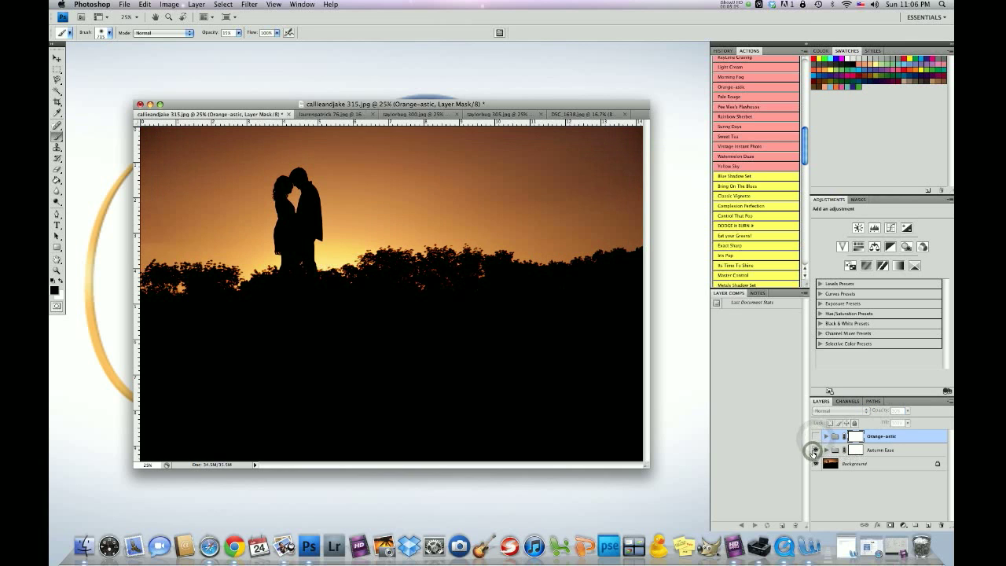
pyautogui.click(813, 450)
pyautogui.click(815, 436)
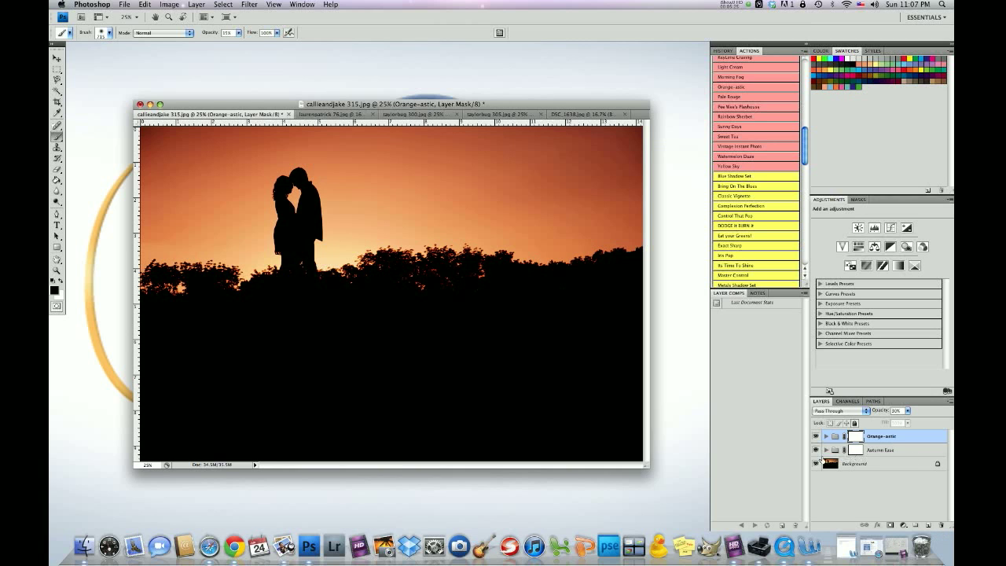
pyautogui.click(326, 115)
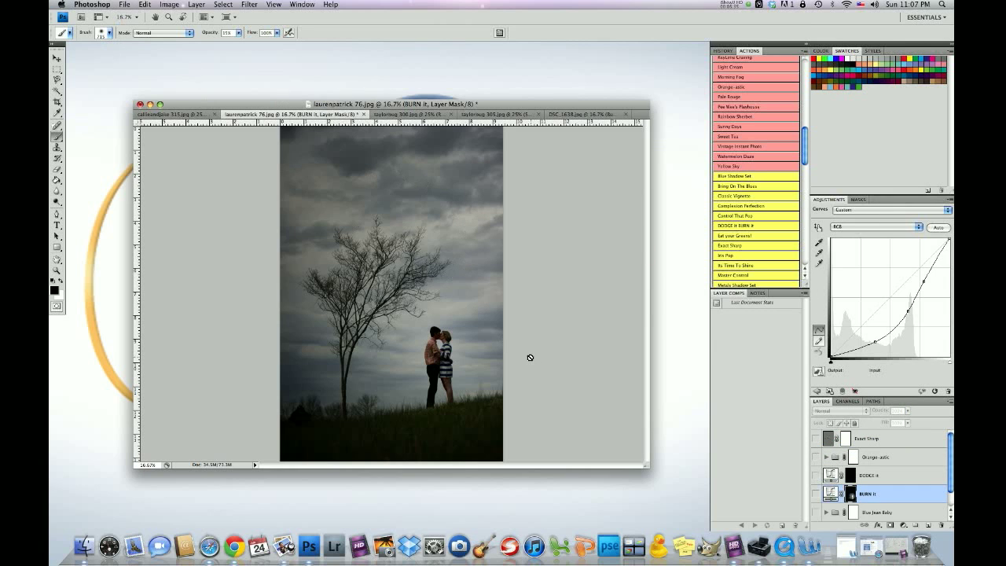
pyautogui.click(125, 5)
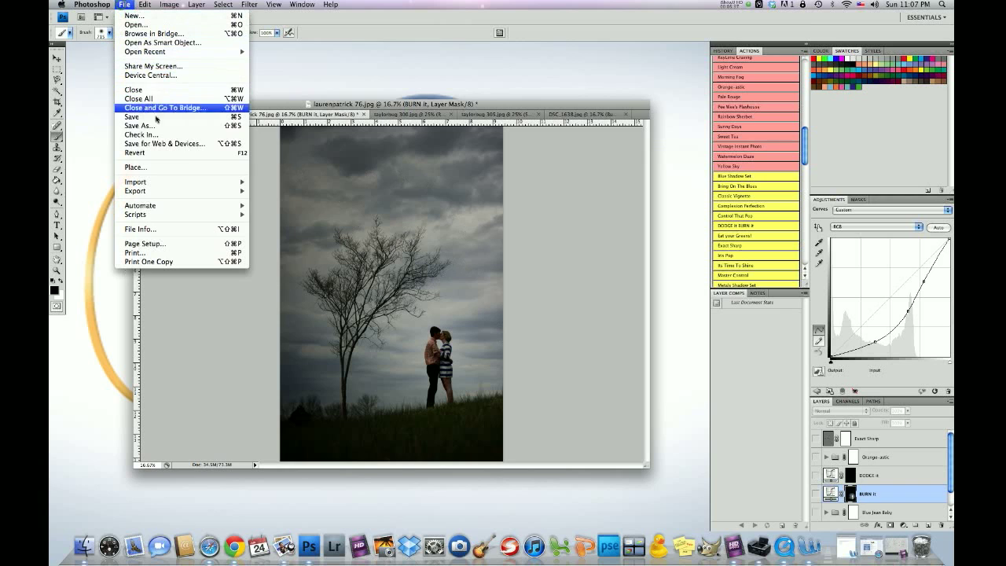
pyautogui.moveTo(200, 218)
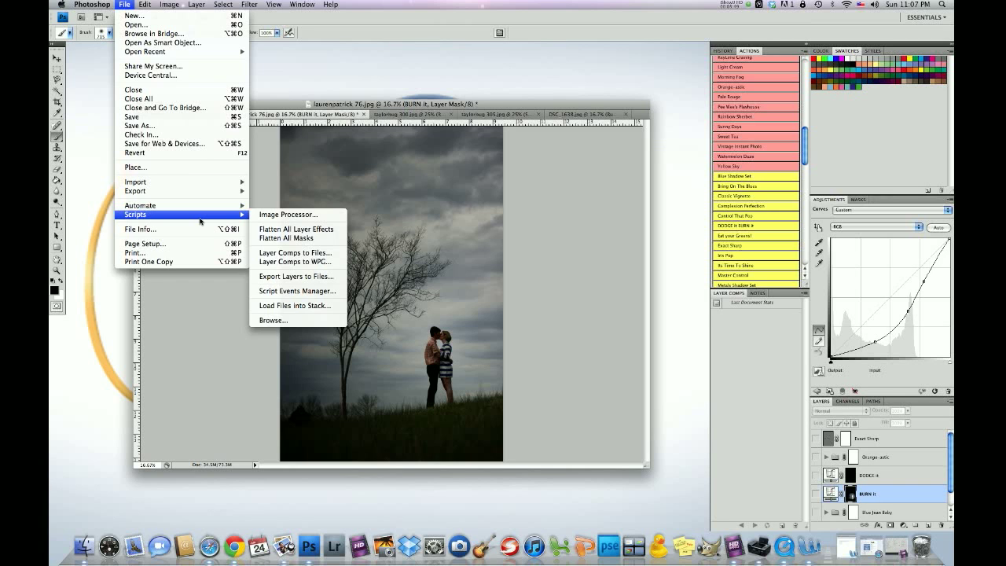
pyautogui.click(184, 229)
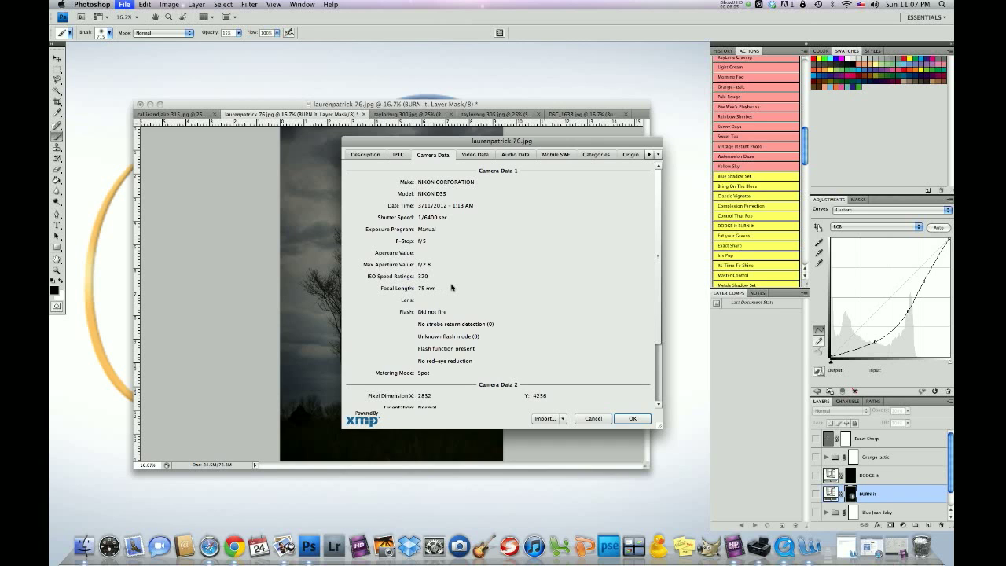
pyautogui.click(595, 419)
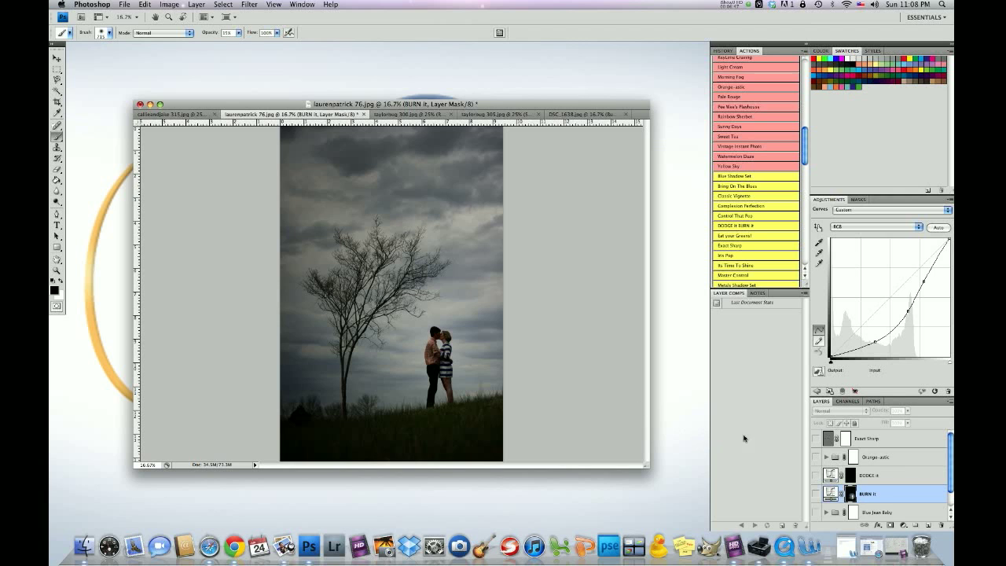
# Scroll the tree photo's Layers panel down to the Background layer.
pyautogui.scroll(-1, 863, 469)
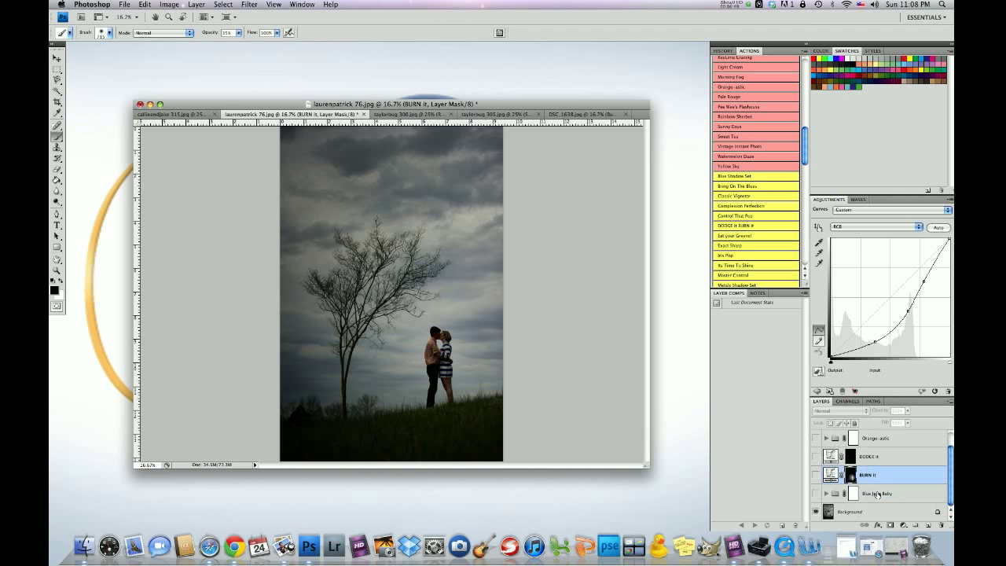
# Make the Blue Jean Baby, BURN it and Orange-astic layers visible on the tree photo.
pyautogui.click(814, 494)
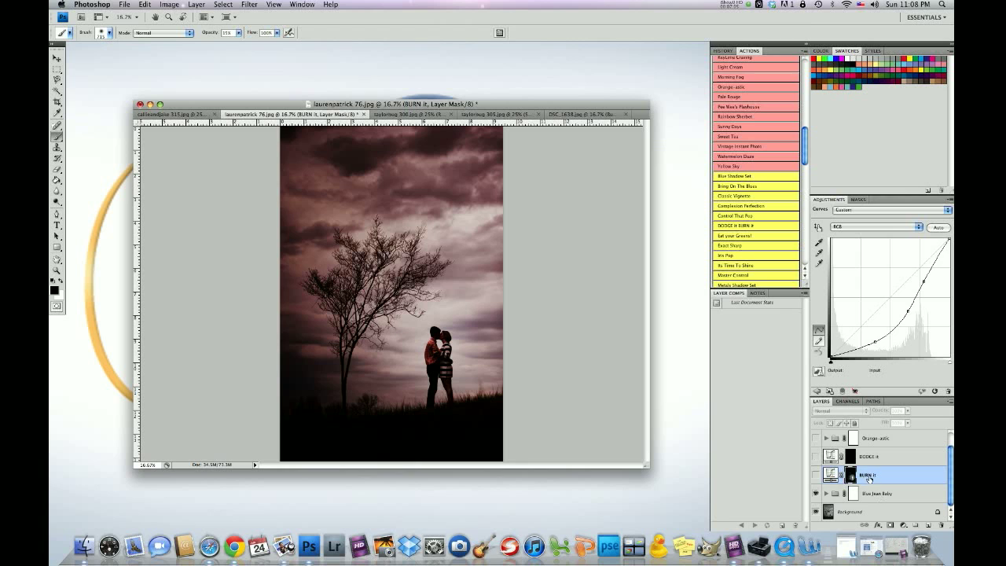
pyautogui.click(814, 475)
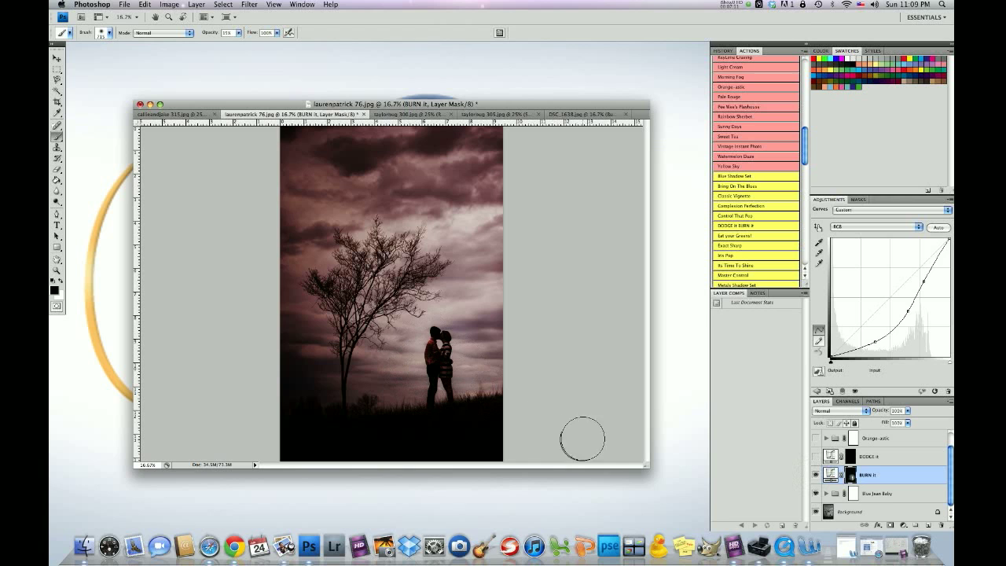
pyautogui.click(814, 439)
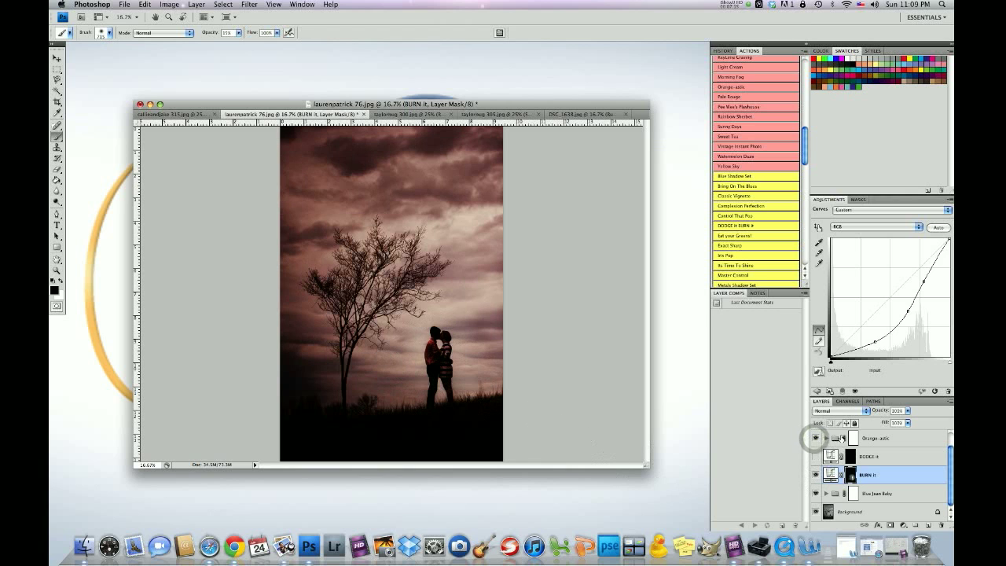
# Enable the Exact Sharp layer (Vivid Light, 30%), then hide it again to compare.
pyautogui.click(870, 443)
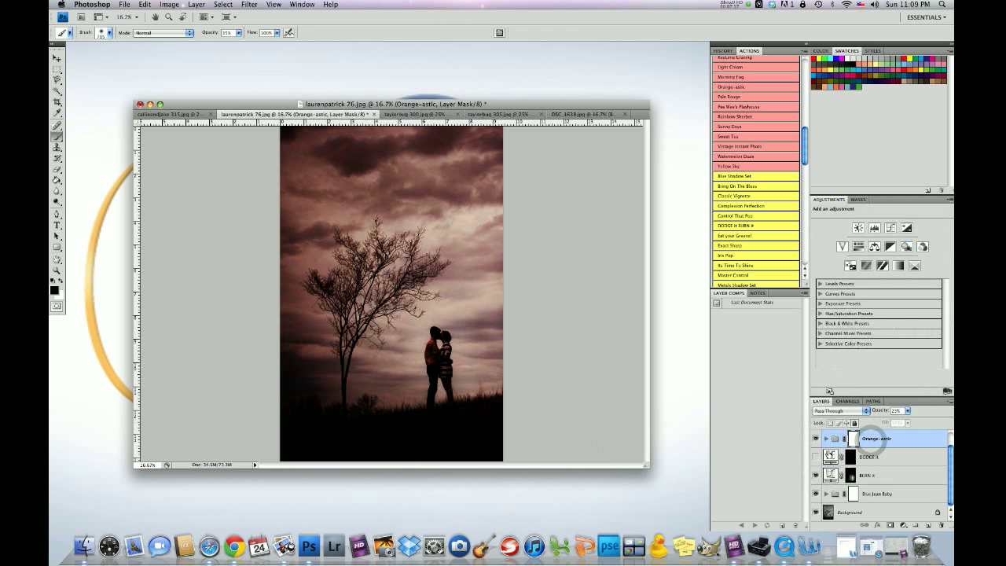
pyautogui.scroll(1, 814, 440)
pyautogui.click(860, 438)
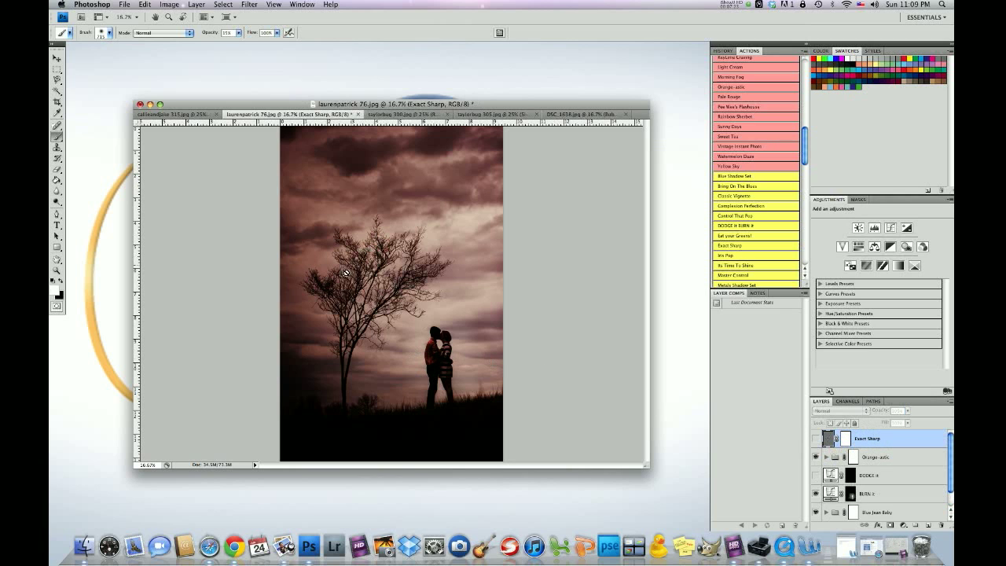
pyautogui.click(815, 438)
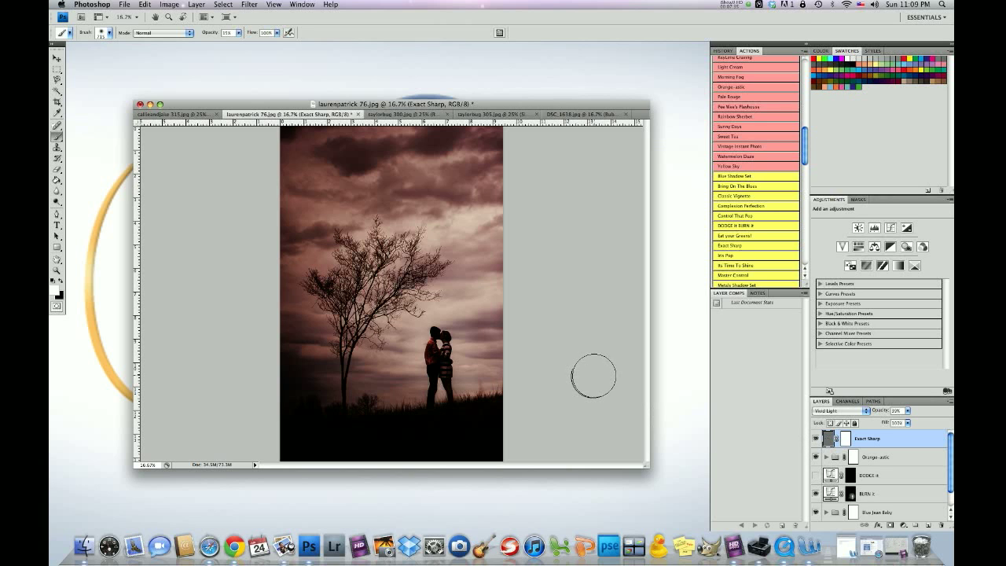
pyautogui.click(815, 437)
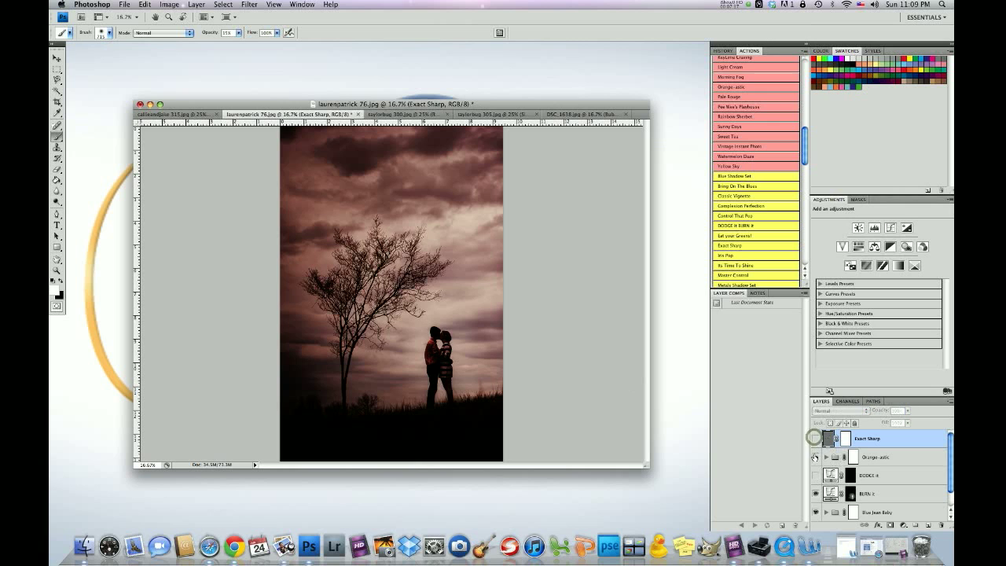
pyautogui.click(815, 457)
pyautogui.click(815, 512)
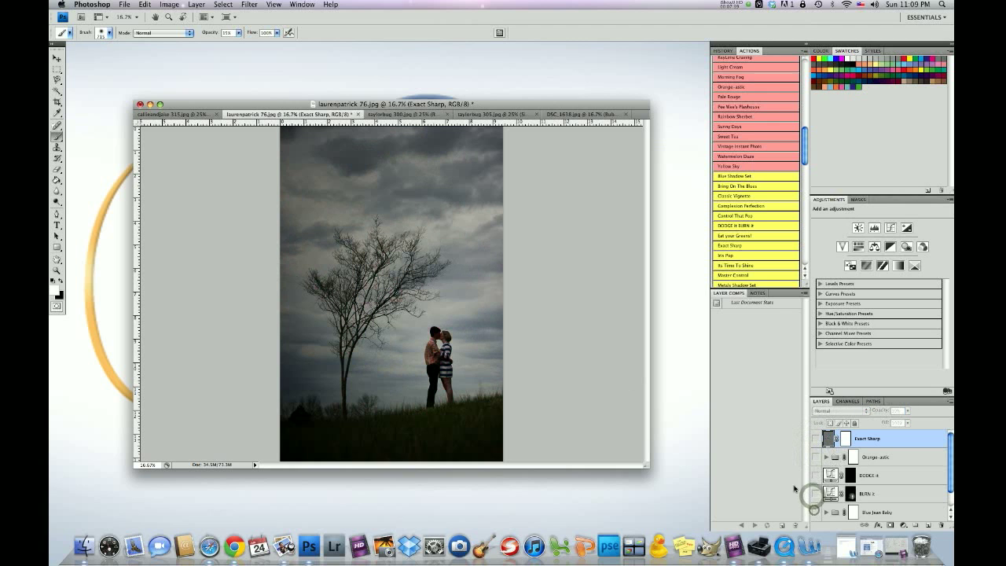
pyautogui.click(815, 511)
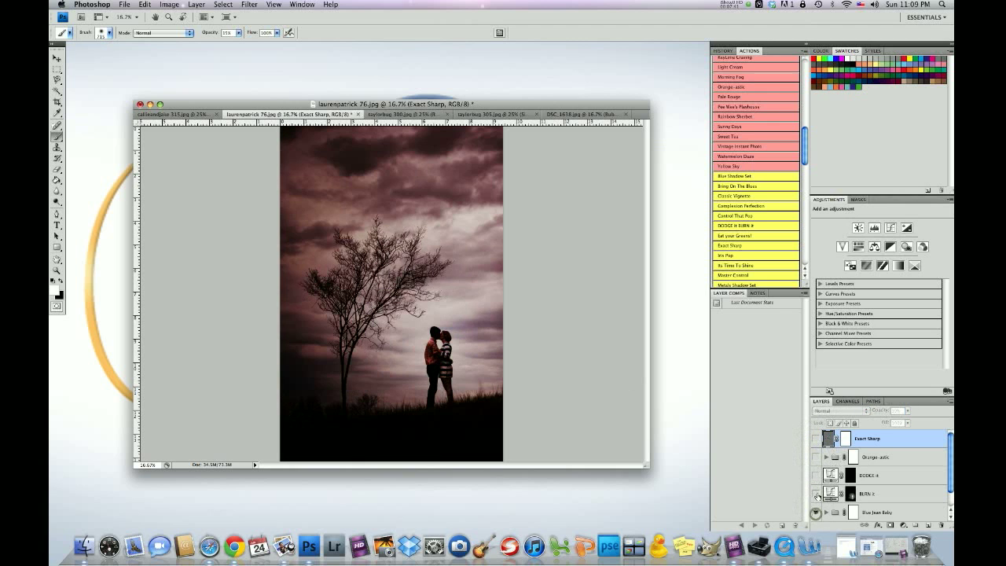
pyautogui.click(815, 492)
pyautogui.click(815, 456)
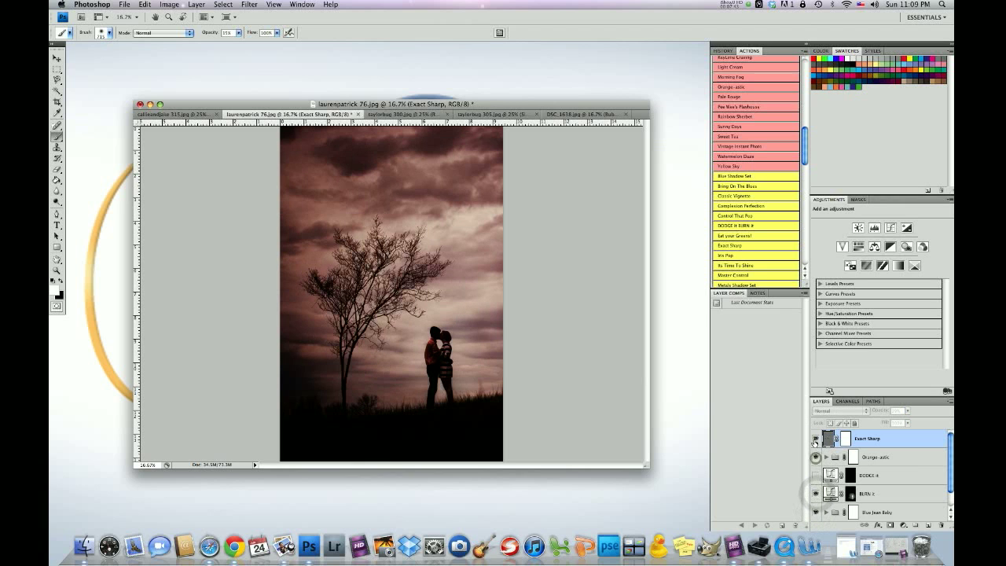
pyautogui.click(815, 438)
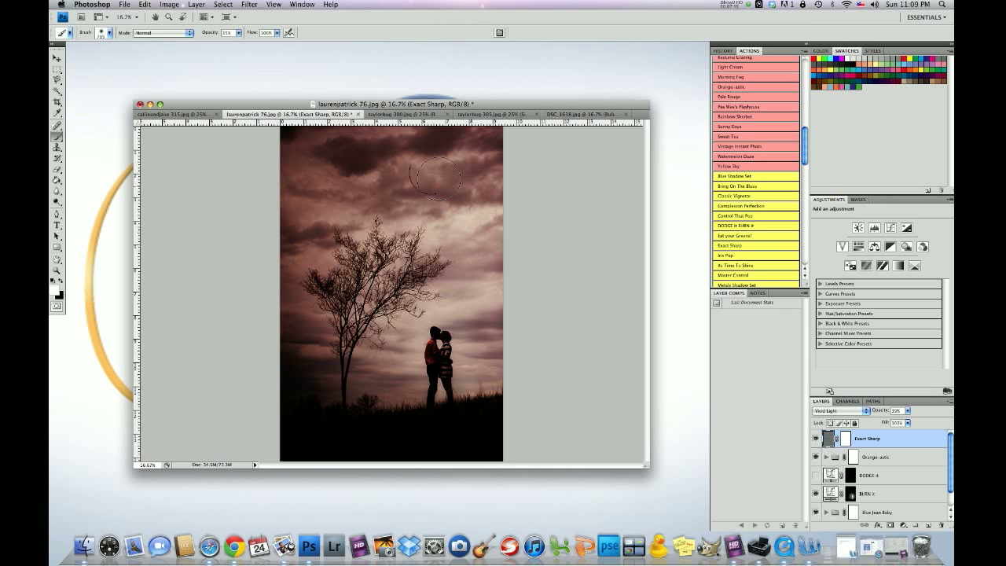
pyautogui.click(393, 115)
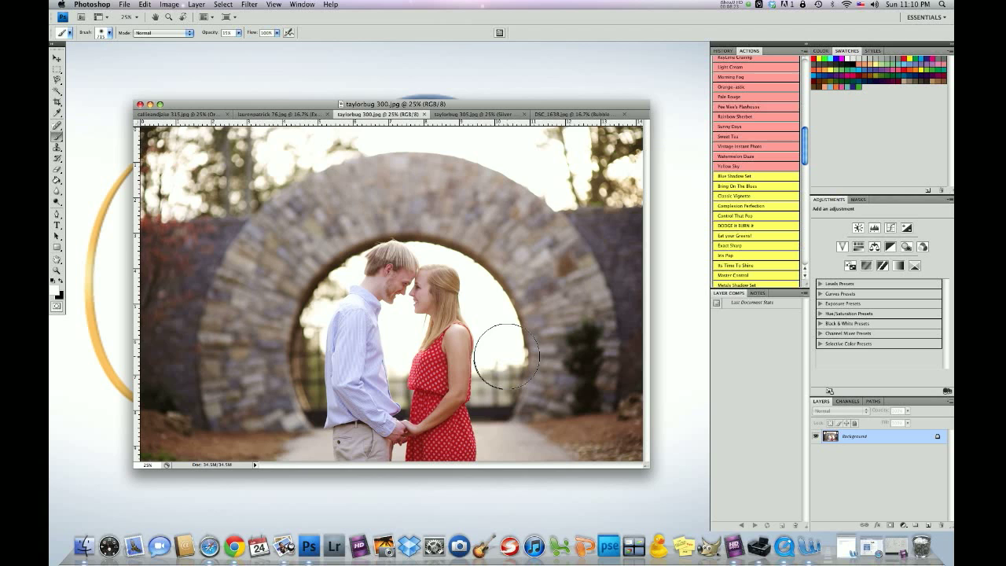
# Switch to the round-window silhouette photo taylorbug 305.jpg and open its File menu.
pyautogui.click(469, 114)
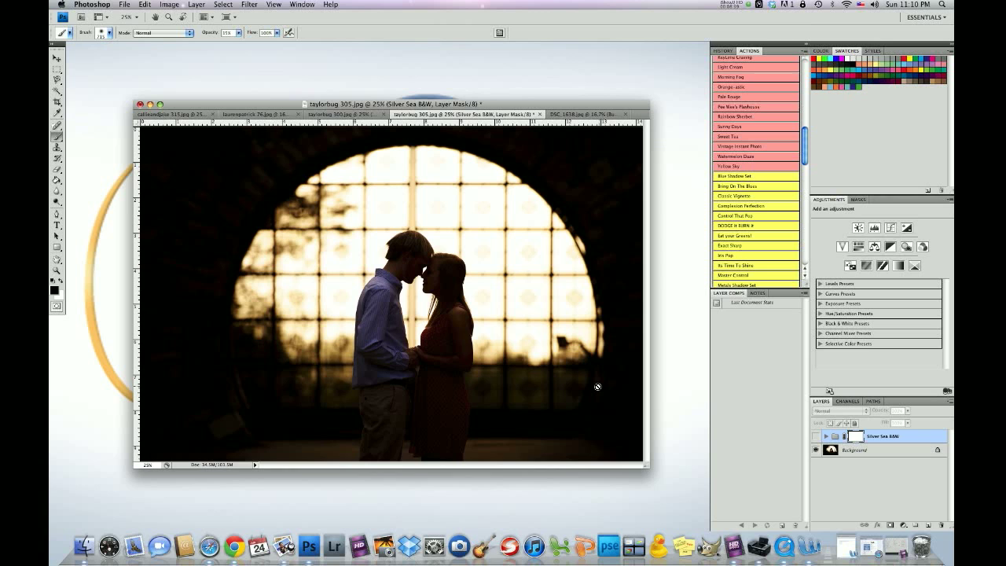
pyautogui.click(124, 4)
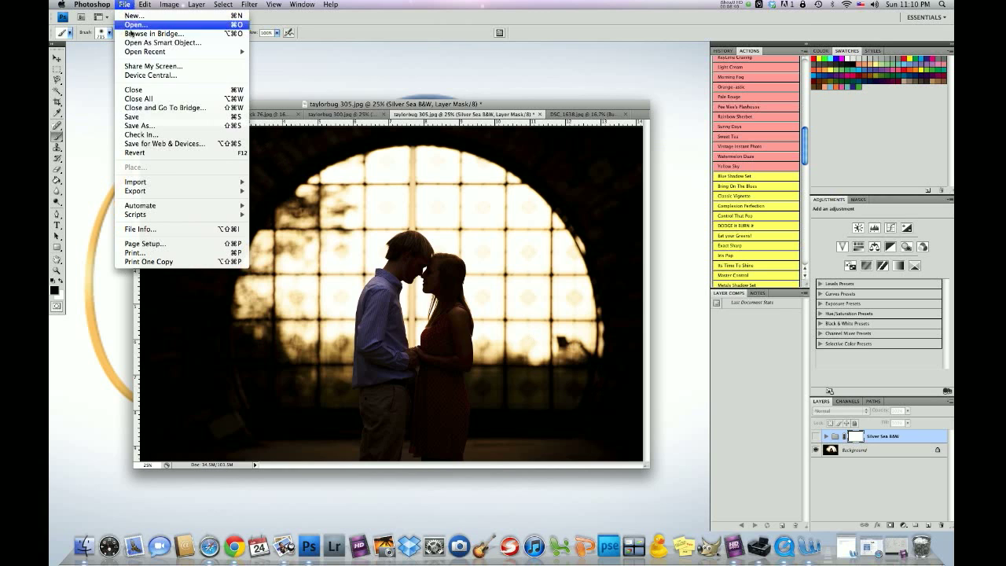
pyautogui.click(157, 185)
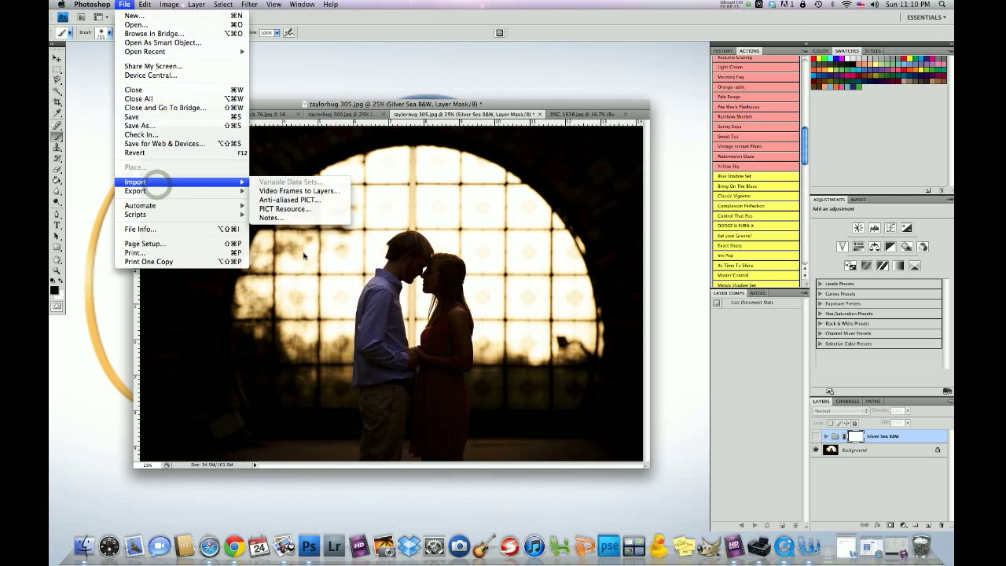
pyautogui.click(160, 231)
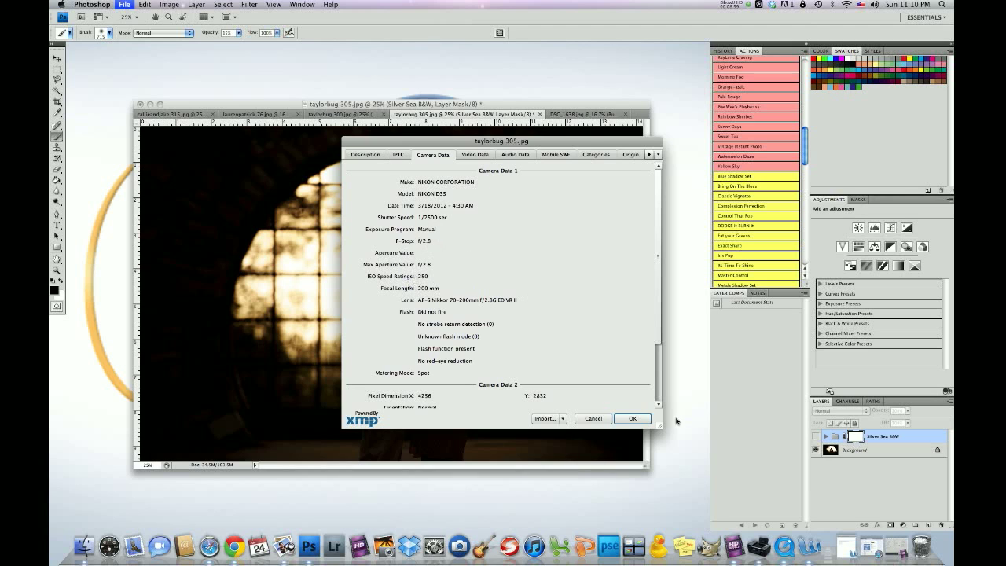
pyautogui.click(599, 419)
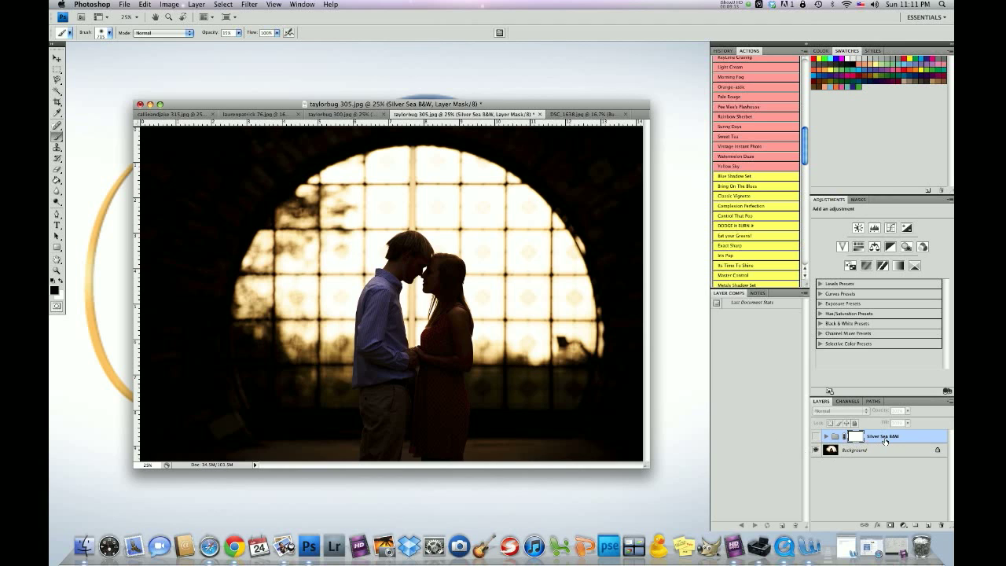
# Show the Silver Sea B&W group, then undo a trial crop around the couple to keep the full frame.
pyautogui.click(815, 437)
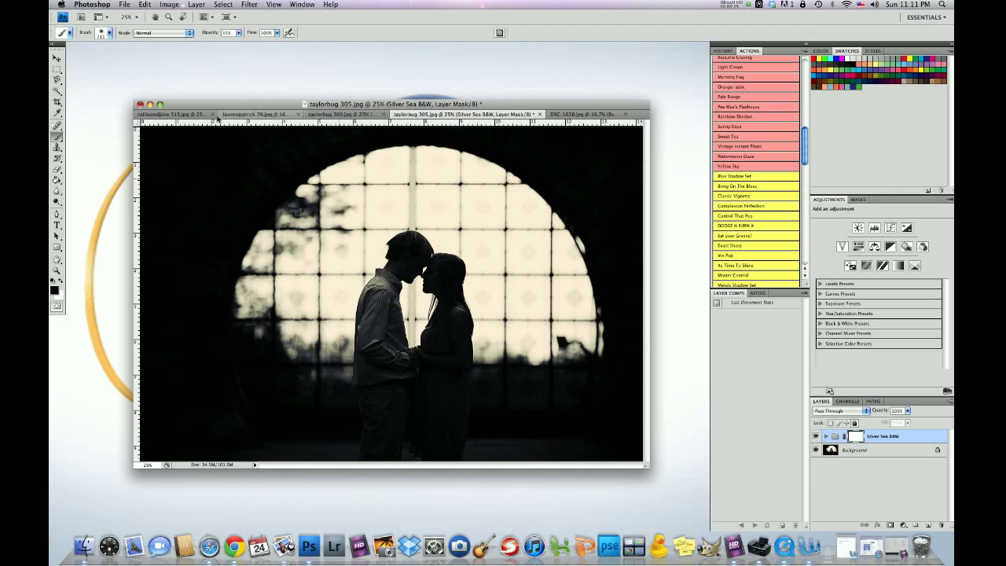
pyautogui.click(57, 102)
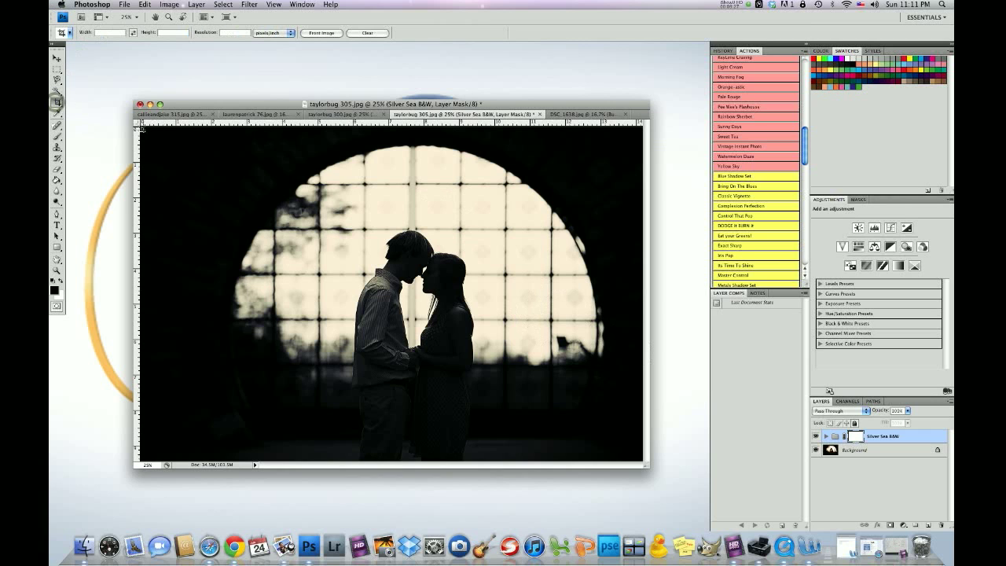
pyautogui.moveTo(140, 126); pyautogui.dragTo(565, 460)
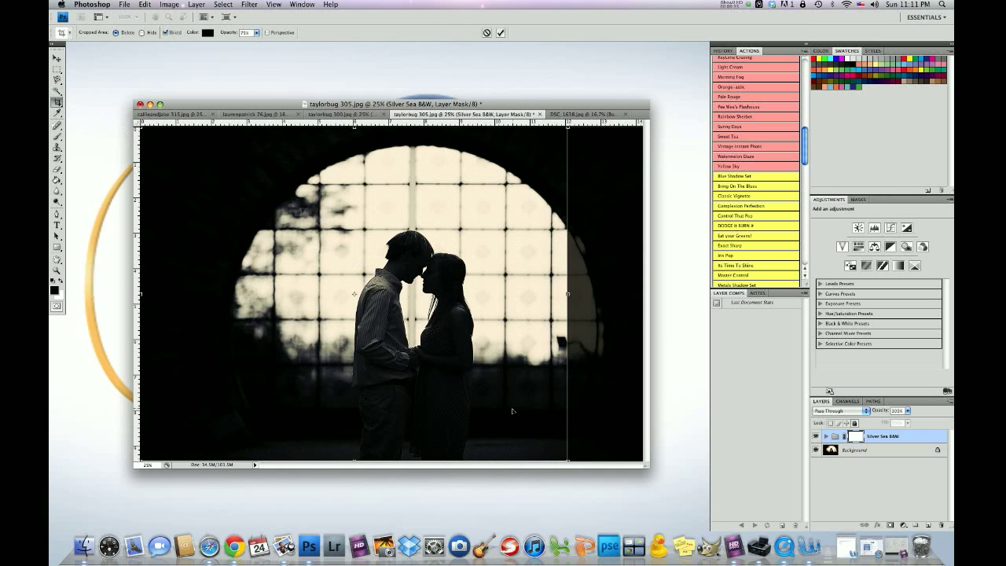
pyautogui.click(57, 103)
pyautogui.click(571, 158)
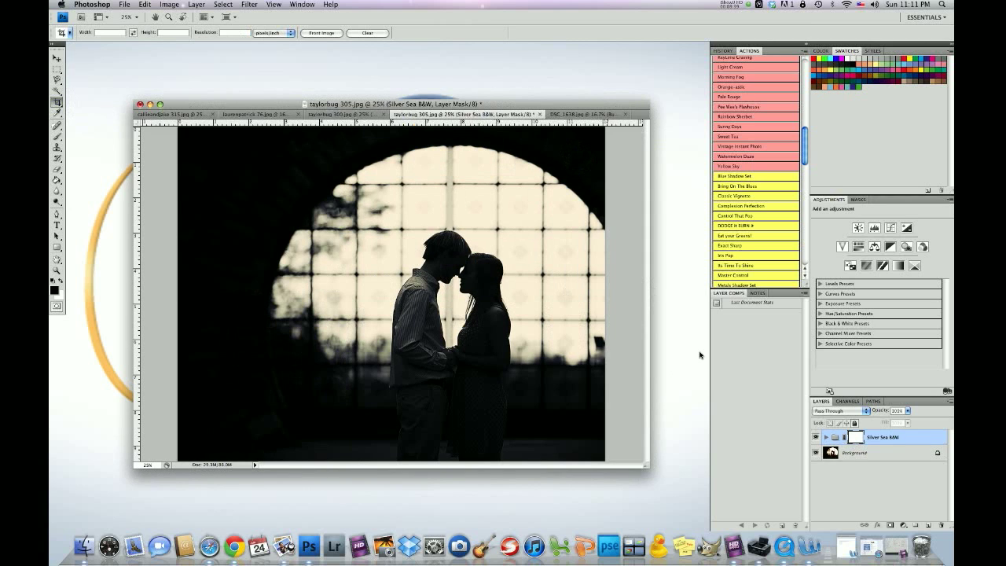
pyautogui.press('super+z')
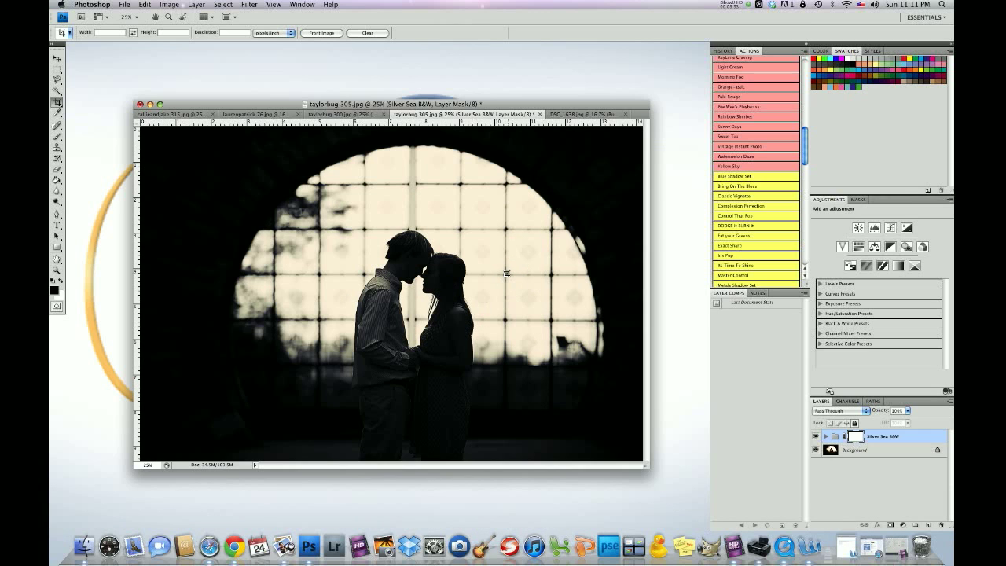
# Switch to the DSC_1638.jpg document and open the File menu.
pyautogui.click(565, 115)
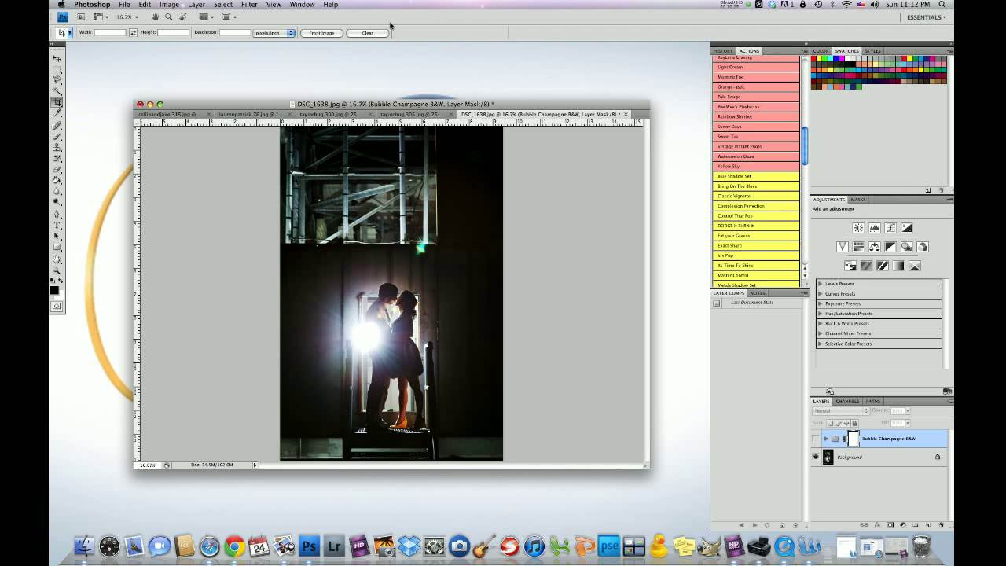
pyautogui.click(123, 4)
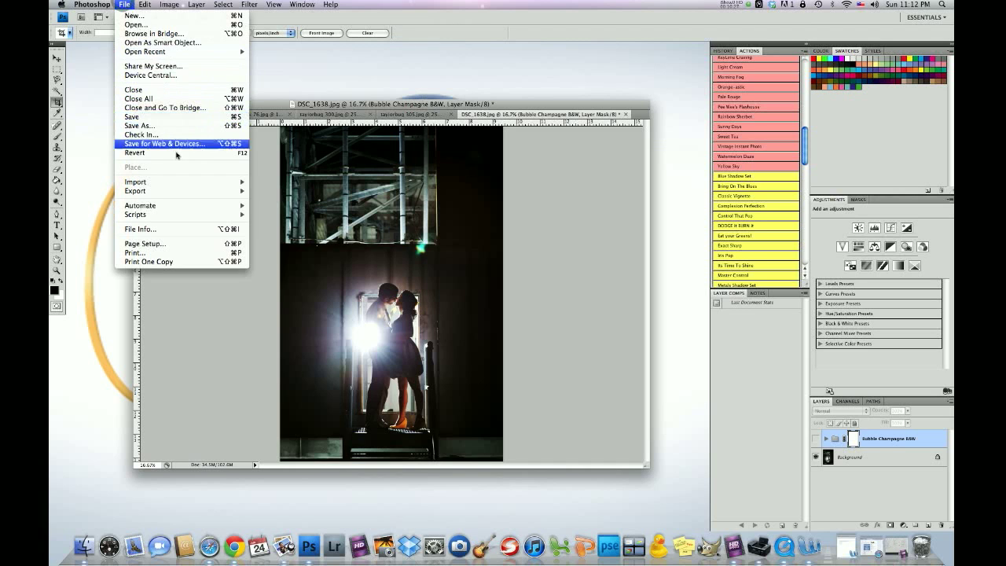
pyautogui.click(173, 231)
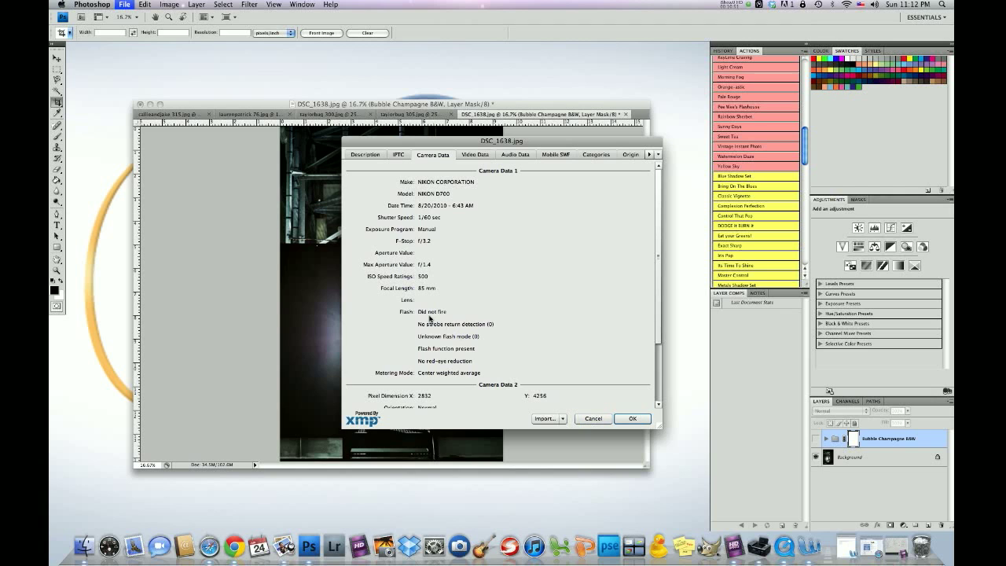
pyautogui.click(588, 419)
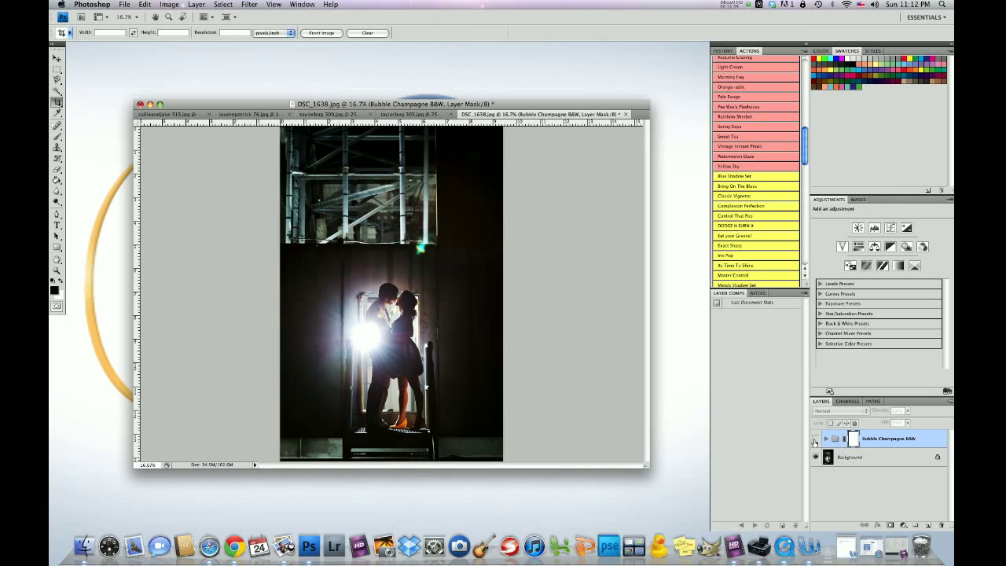
# Make the Bubble Champagne B&W group visible on DSC_1638.jpg for warm sepia toning.
pyautogui.click(815, 439)
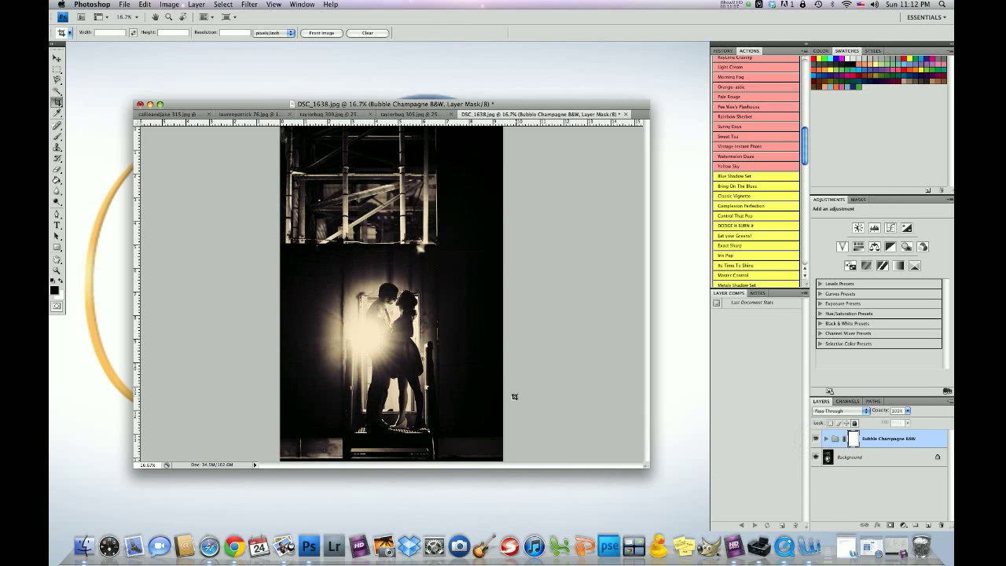